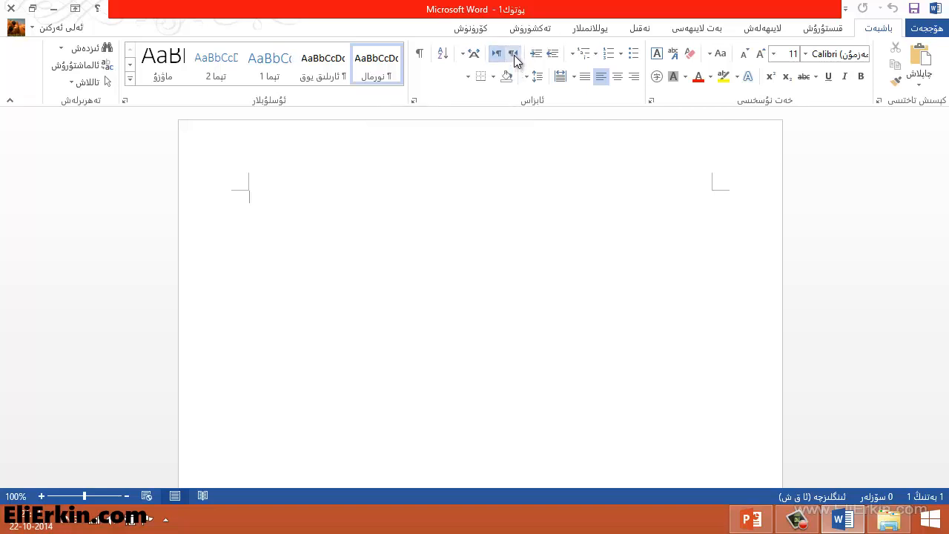
Set the empty paragraph to right-to-left direction, briefly trying left-to-right before switching back.
{"action": "left_click", "coordinate": [513, 57]}
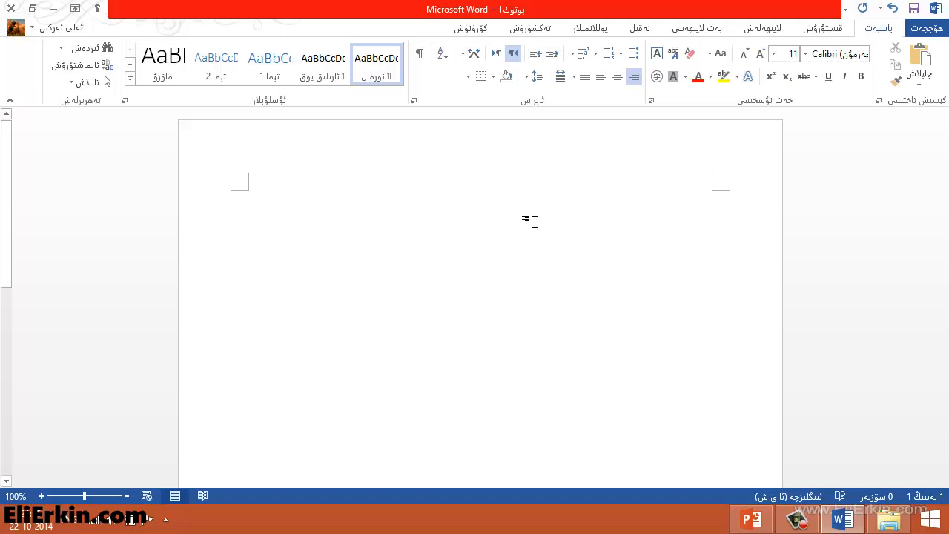
{"action": "left_click", "coordinate": [497, 55]}
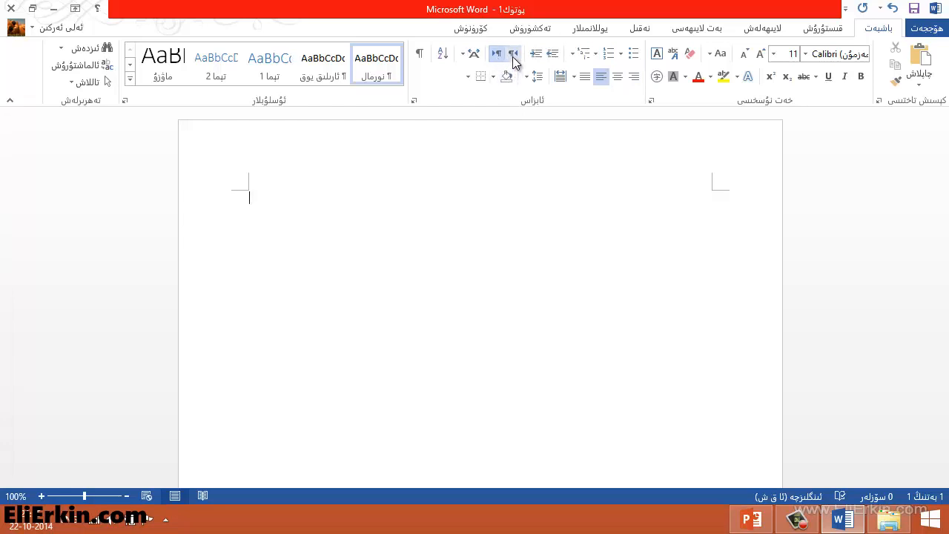
{"action": "left_click", "coordinate": [513, 55]}
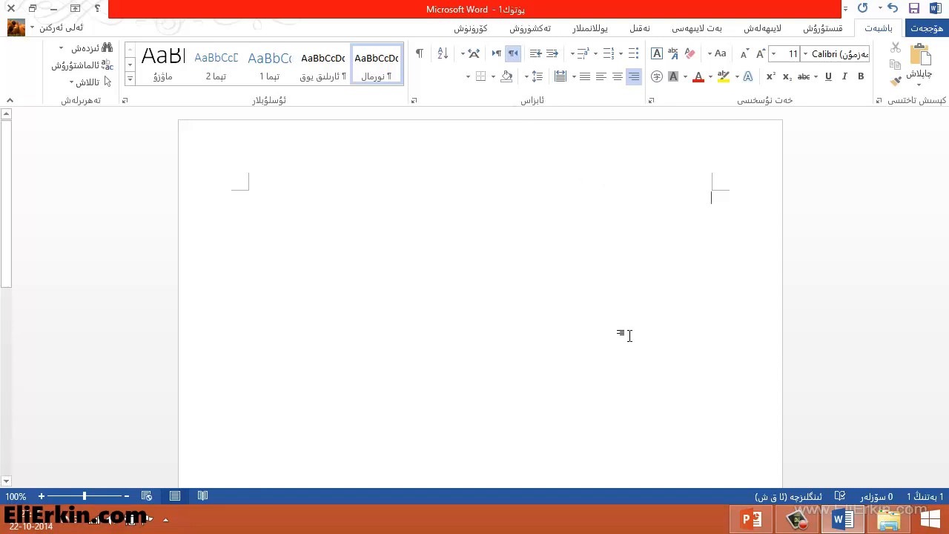
Find Microsoft Uighur in the font list and choose it as the typing font.
{"action": "left_click", "coordinate": [806, 54]}
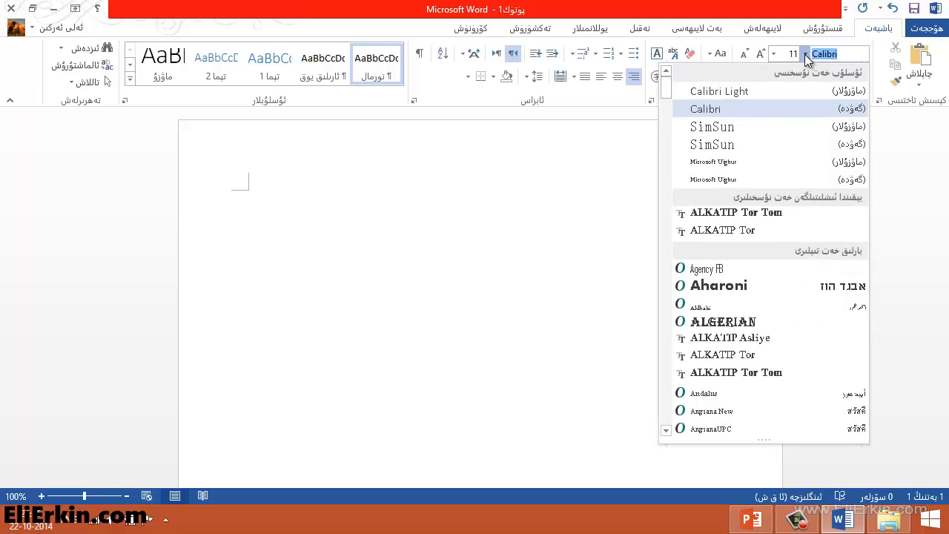
{"action": "left_click_drag", "start_coordinate": [664, 94], "coordinate": [664, 288]}
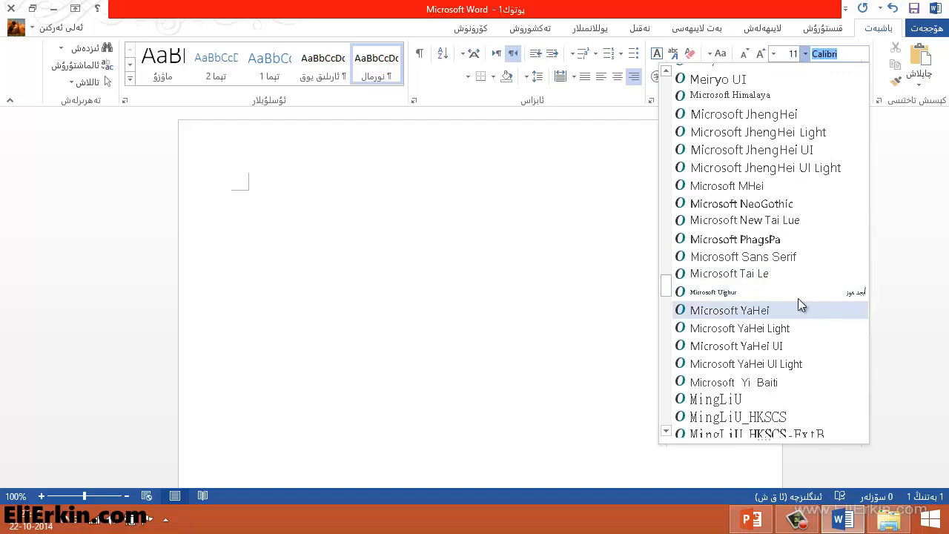
{"action": "scroll", "coordinate": [788, 345], "scroll_direction": "down", "scroll_amount": 3}
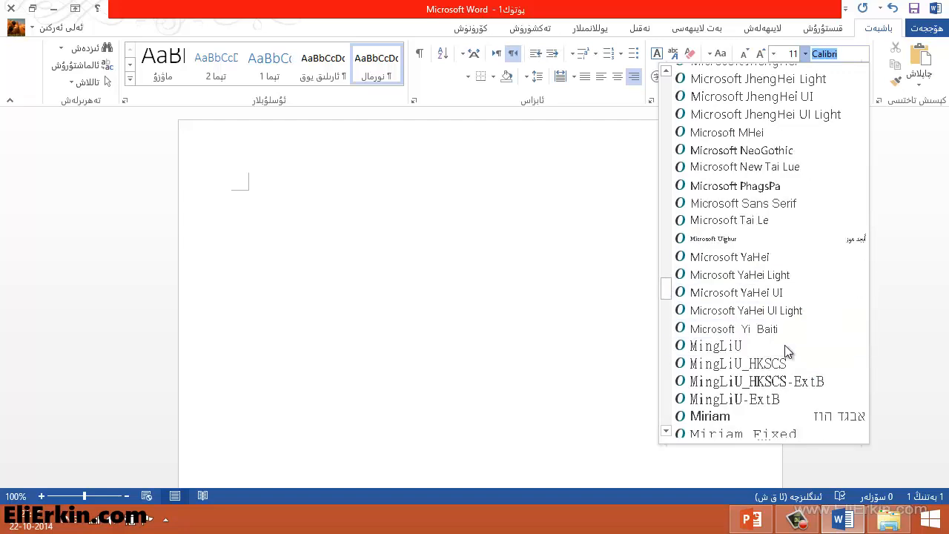
{"action": "scroll", "coordinate": [787, 352], "scroll_direction": "up", "scroll_amount": 3}
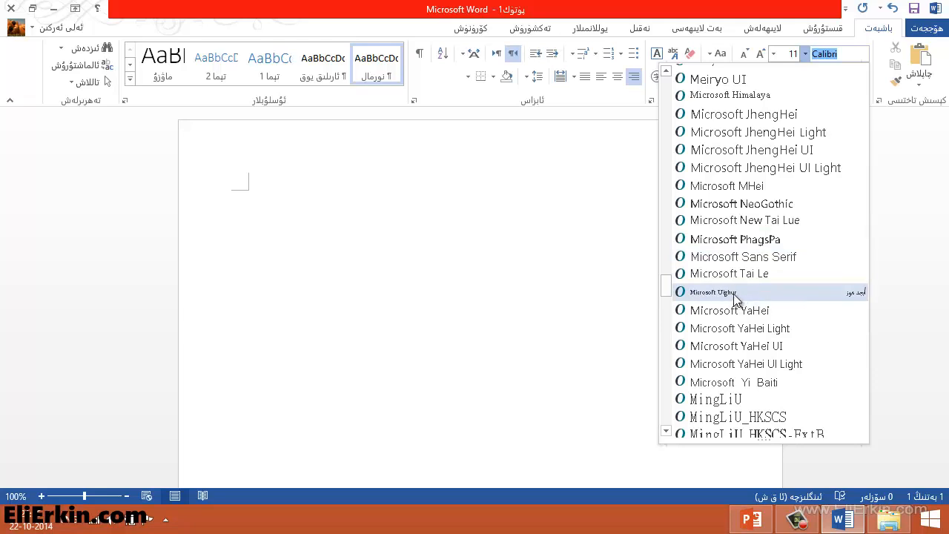
{"action": "key", "text": "Escape"}
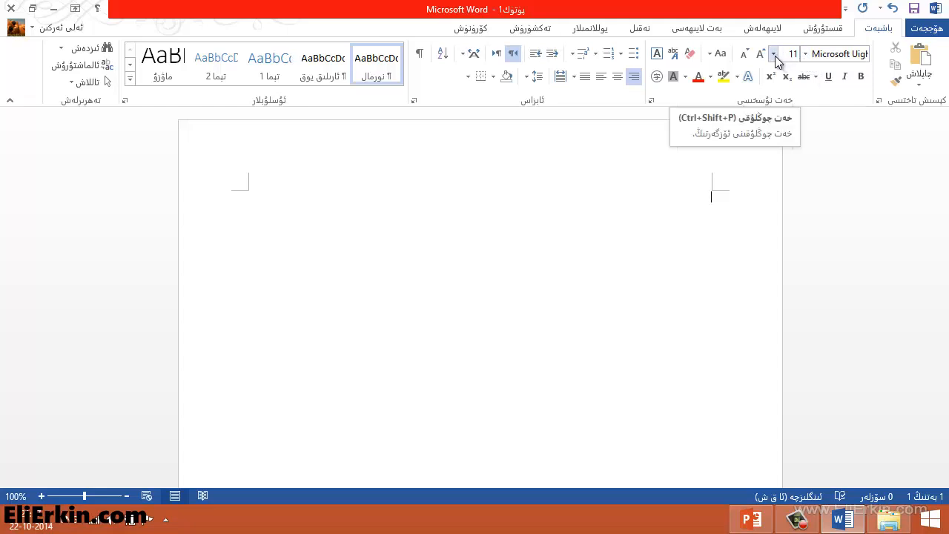
Change the font size from 11 to 20.
{"action": "left_click", "coordinate": [773, 55]}
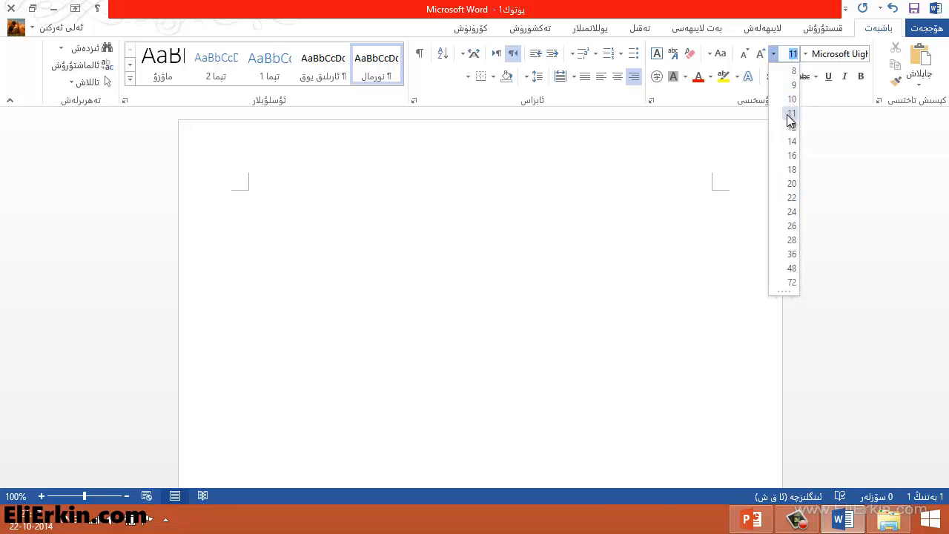
{"action": "left_click", "coordinate": [792, 183]}
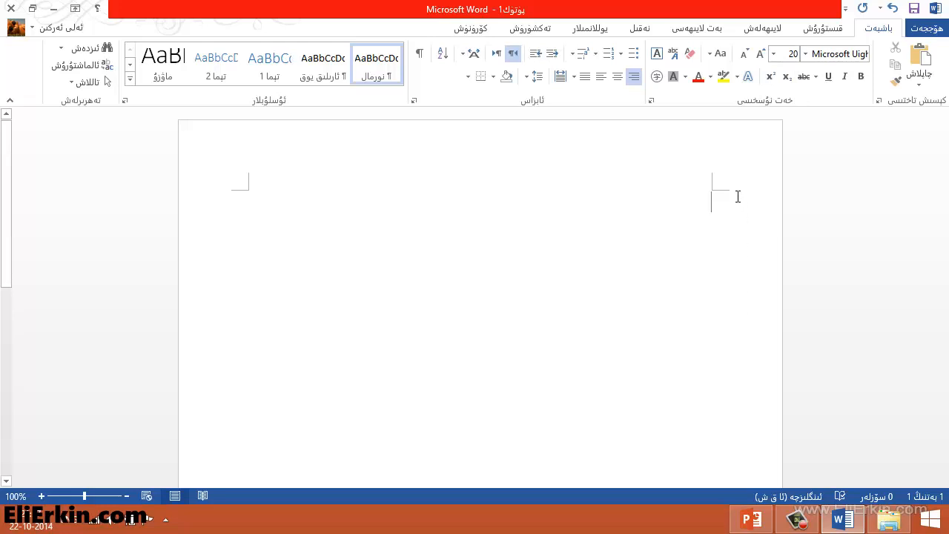
Change the Windows input language to the Uyghur keyboard.
{"action": "left_click", "coordinate": [70, 525]}
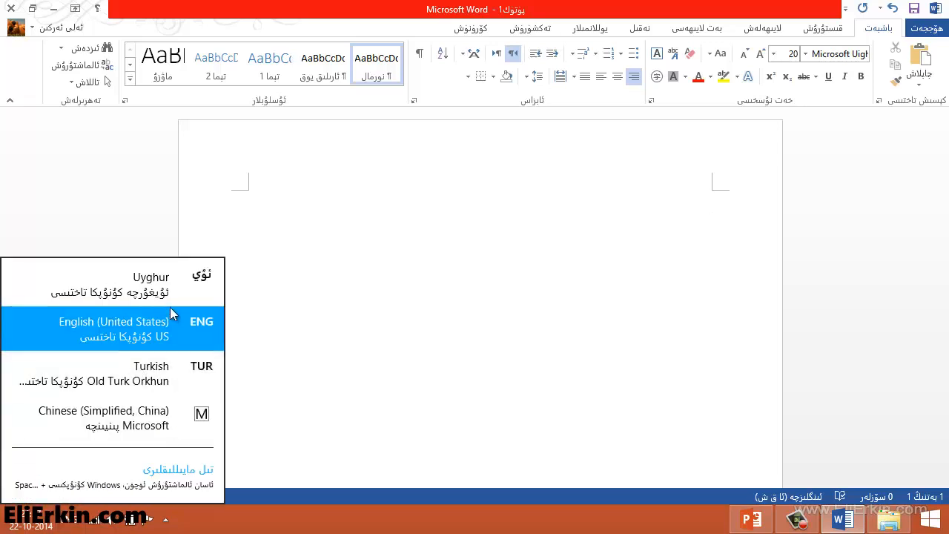
{"action": "left_click", "coordinate": [170, 307]}
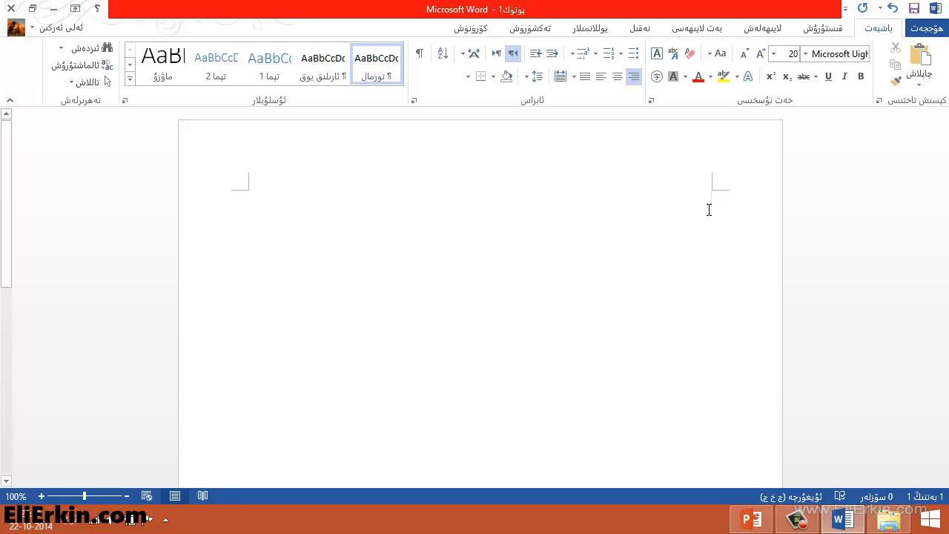
Type the title رۇخسەت سوراش خېتى and the teacher greeting, then begin the body about the cat.
{"action": "type", "text": "رۇخس"}
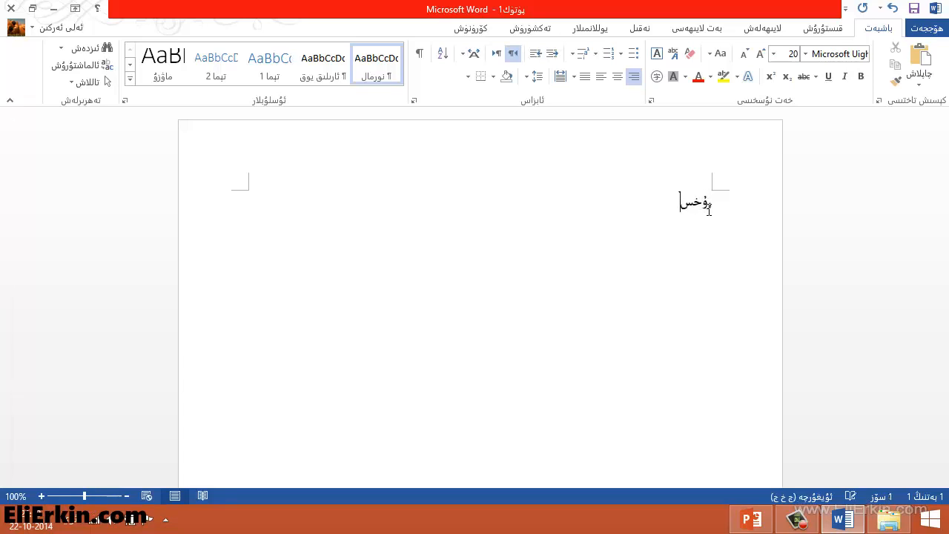
{"action": "type", "text": "ەت سوراش"}
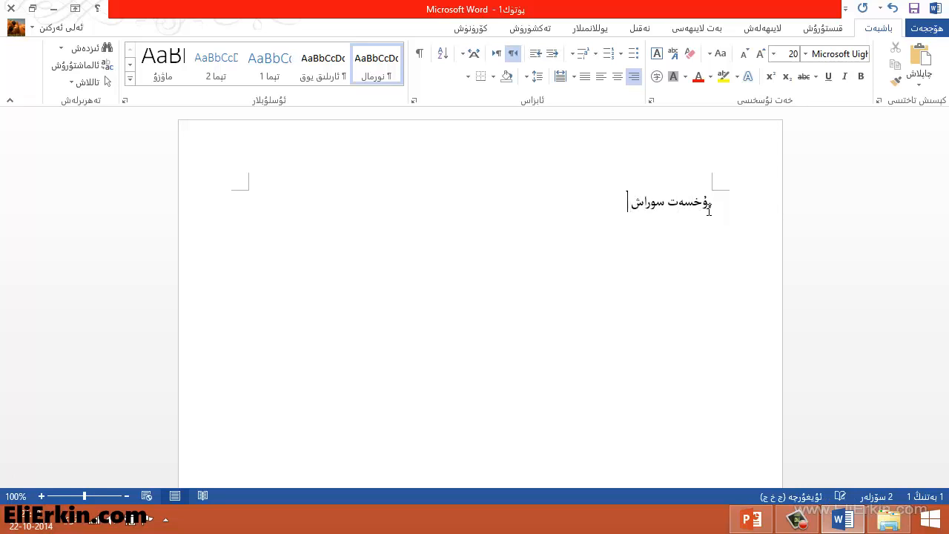
{"action": "type", "text": " خېتى"}
{"action": "key", "text": "Return"}
{"action": "type", "text": "ە"}
{"action": "type", "text": "ۆ"}
{"action": "type", "text": "رمەتلىك مۆ"}
{"action": "type", "text": "ئەللىم"}
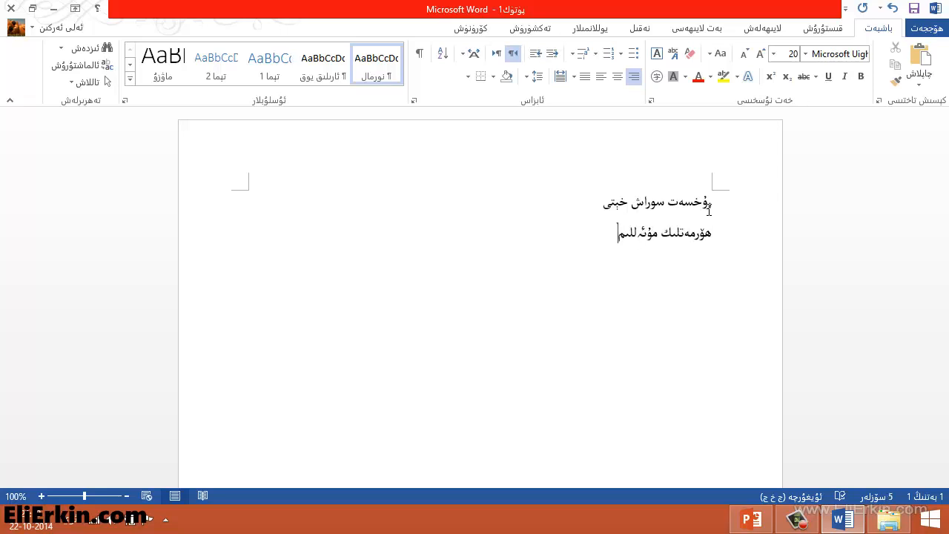
{"action": "type", "text": ":"}
{"action": "key", "text": "Return"}
{"action": "type", "text": "بۈگۈن مۈشۈكۈمنىڭ ت"}
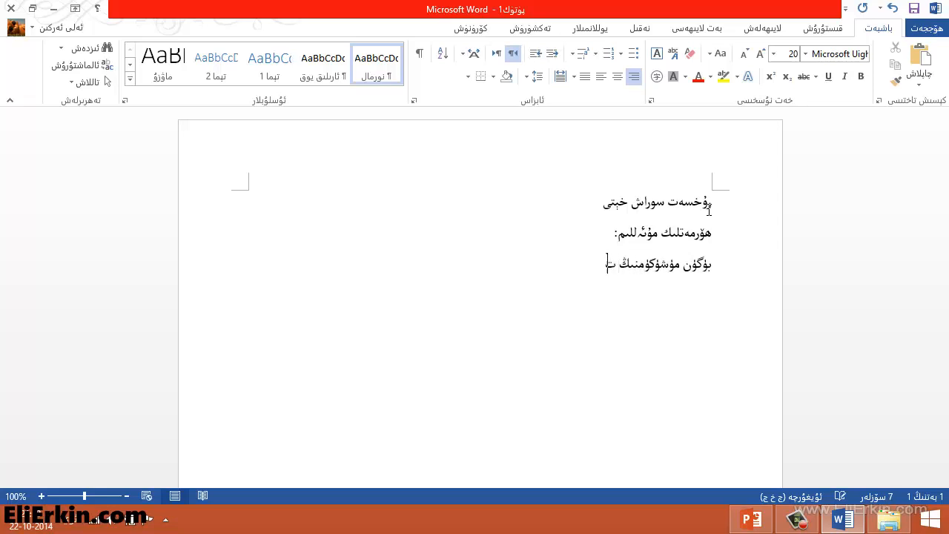
{"action": "type", "text": "ازا مىجەزى يوق"}
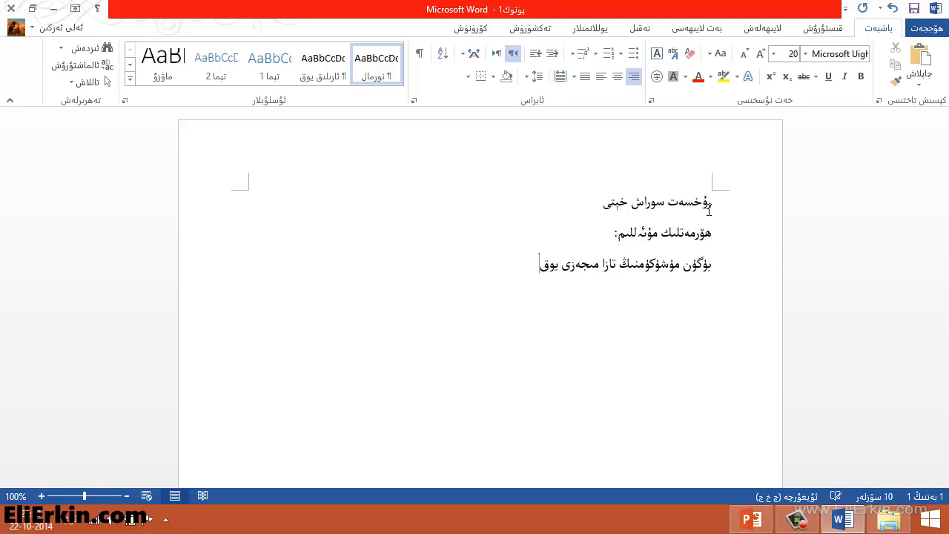
{"action": "type", "text": ". كېچىچە مىياڭلاپ ئ"}
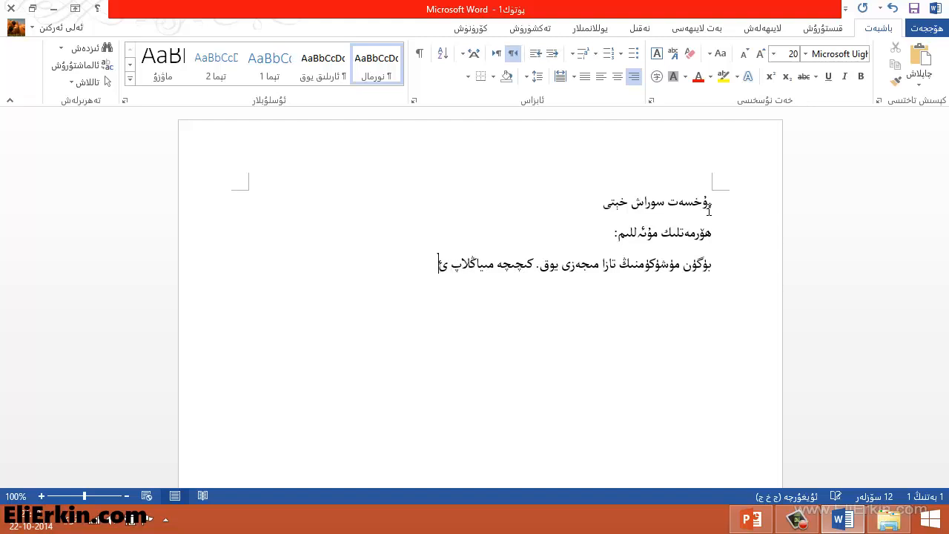
{"action": "type", "text": "ۇخلىيالمىدىم"}
Fix a typo and continue the body explaining the writer can't leave the cat for school.
{"action": "key", "text": "BackSpace"}
{"action": "type", "text": ". مۇشۇكۇم"}
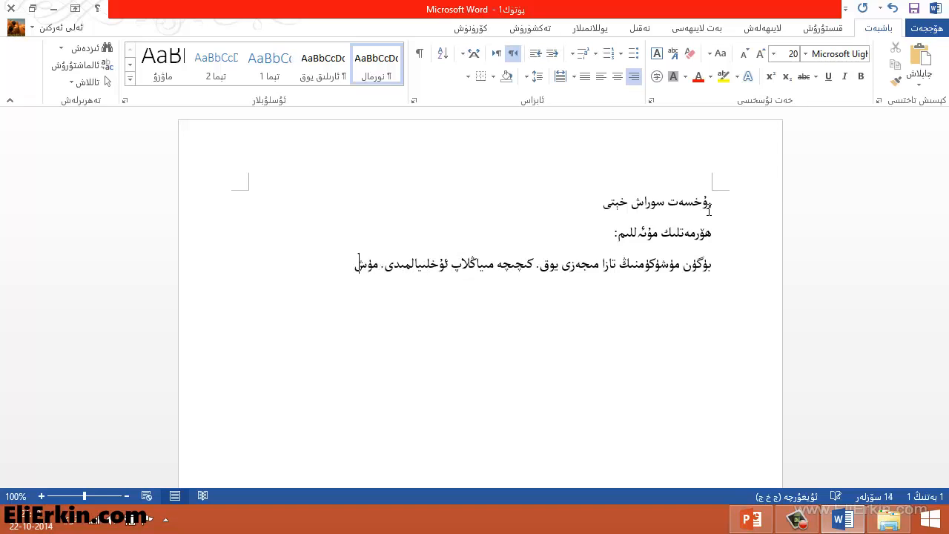
{"action": "type", "text": "نى بۇنداق تا"}
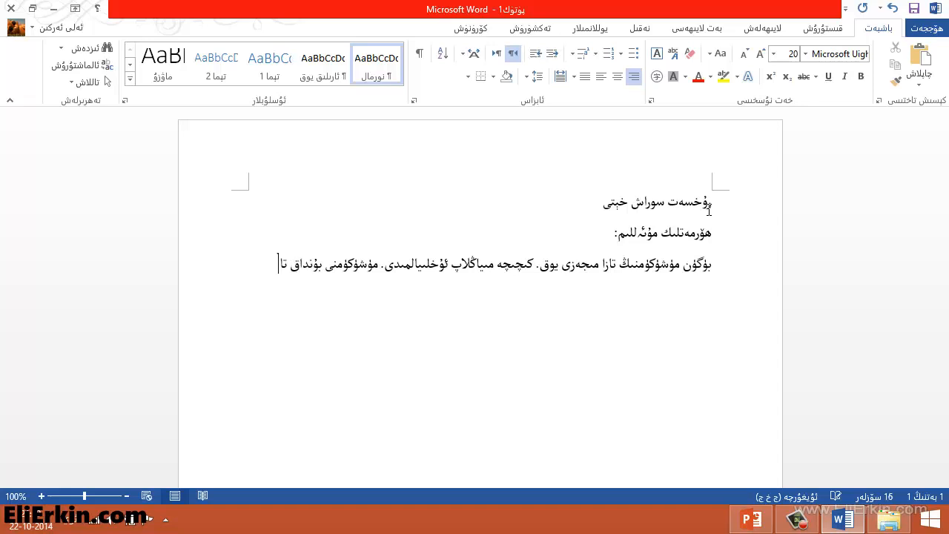
{"action": "type", "text": "شلاپ قويۇ"}
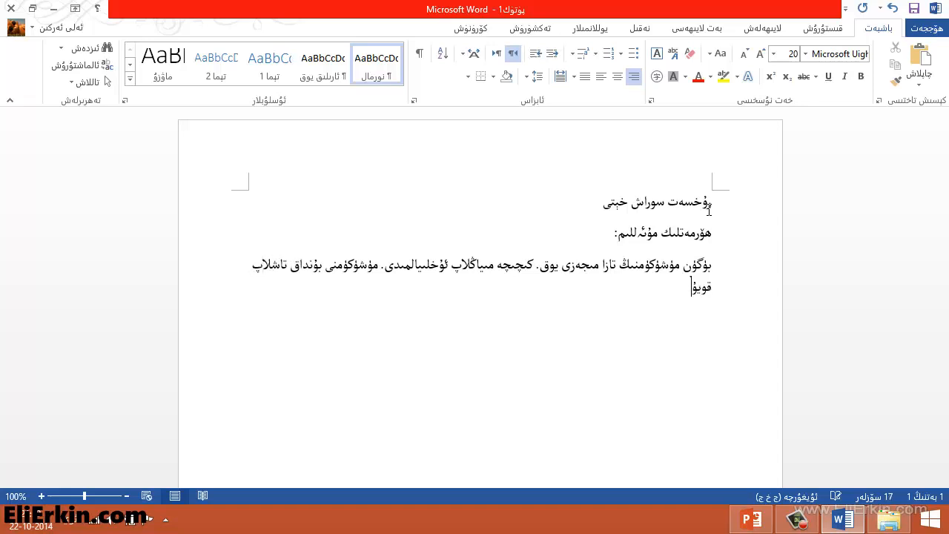
{"action": "type", "text": "پ مەكتەپكە بارالمايمە"}
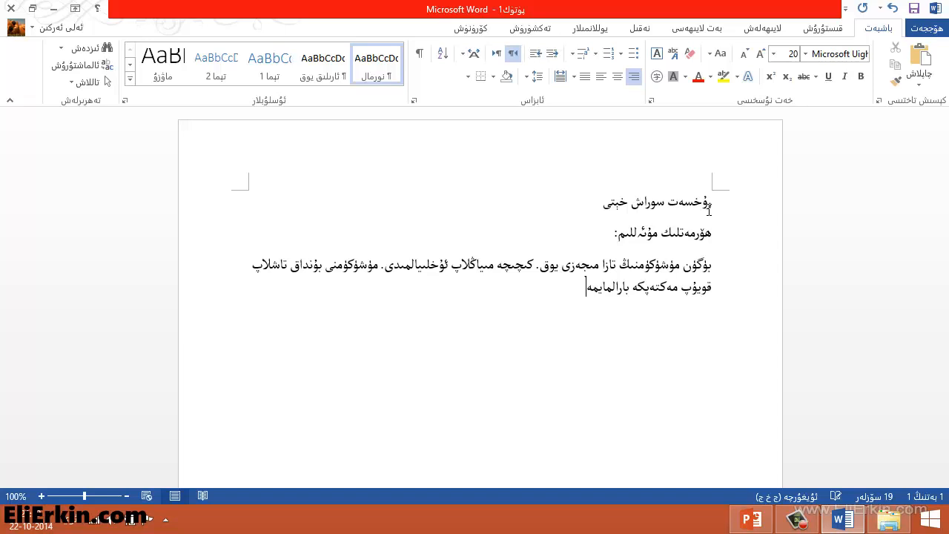
{"action": "type", "text": "ن. ئۇنىڭ ھالدىن "}
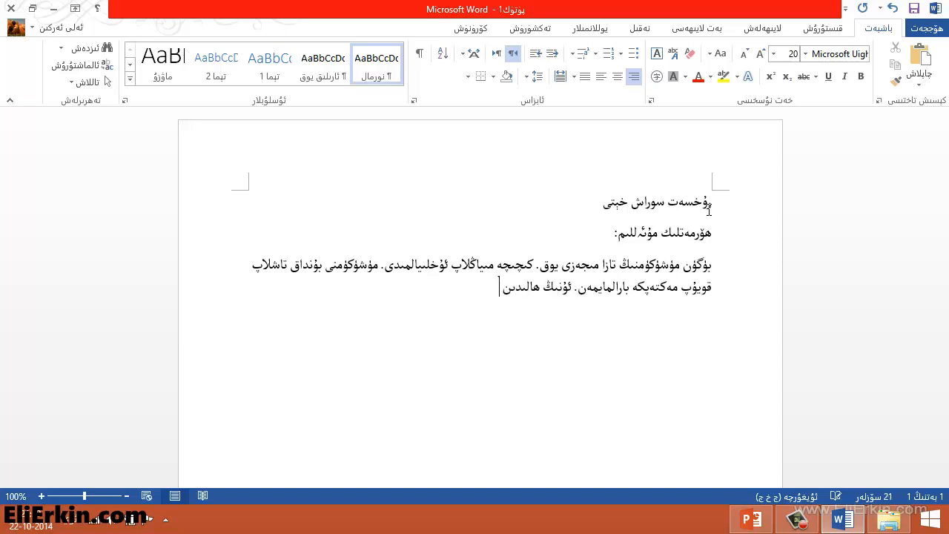
{"action": "type", "text": "خەۋەر ئالمىسام بولمايدۇ"}
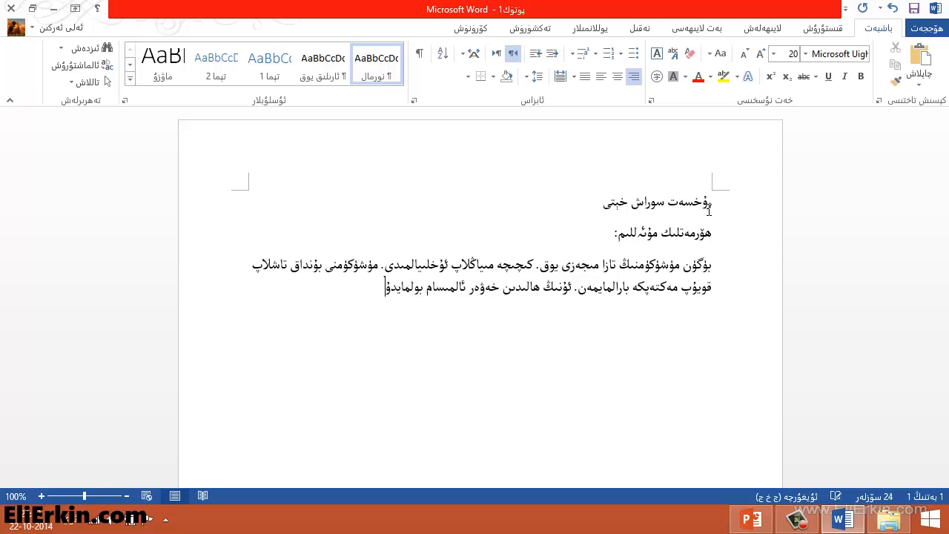
{"action": "type", "text": ". شۇڭا بىر كۈنلۈك رۇخ"}
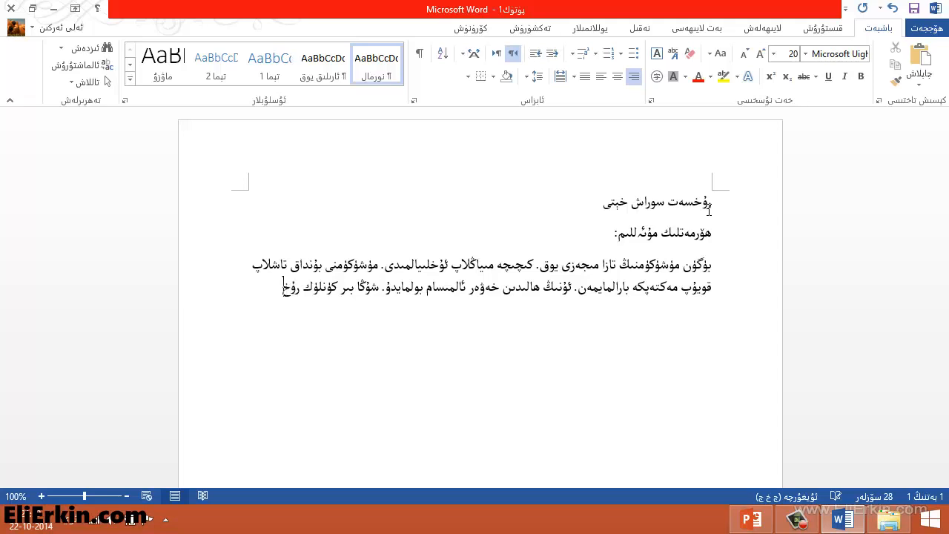
{"action": "type", "text": "سەت بىرى"}
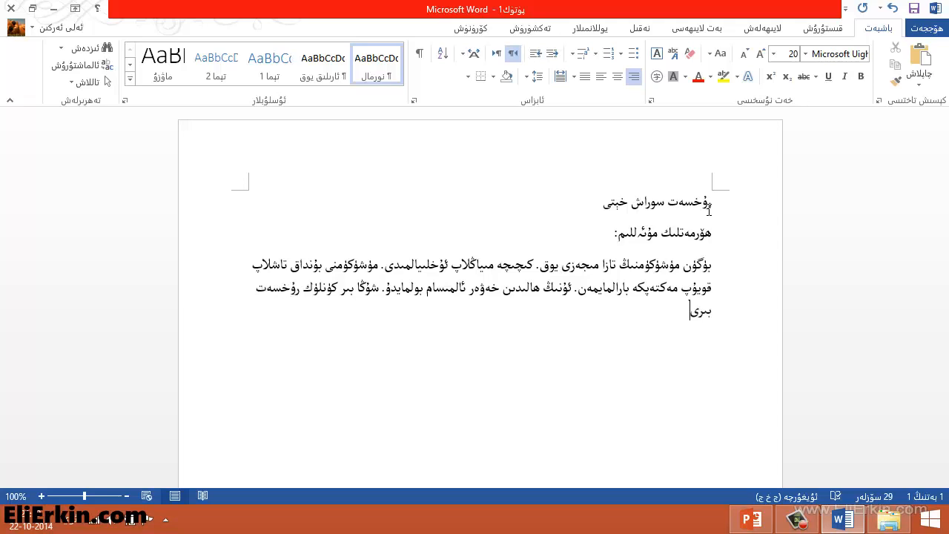
{"action": "type", "text": "شلىڭىزنى سورايمەن"}
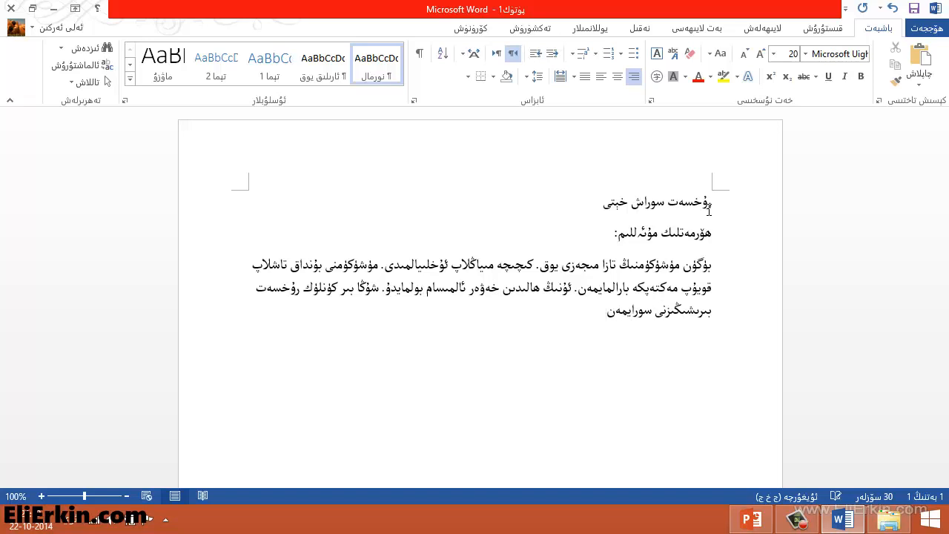
{"action": "type", "text": "."}
Add the closing line with the student's name and the date line 2014-يىلى 10- ئاينىڭ 22- كۈنى.
{"action": "key", "text": "Return"}
{"action": "type", "text": "ھكچ"}
{"action": "key", "text": "BackSpace"}
{"action": "key", "text": "BackSpace"}
{"action": "type", "text": "ۆرمەت بىلەن ئو"}
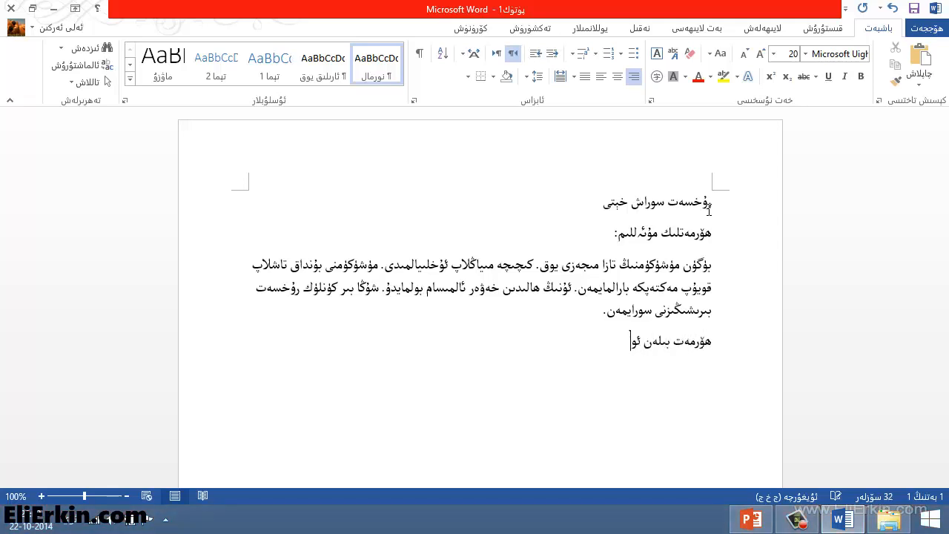
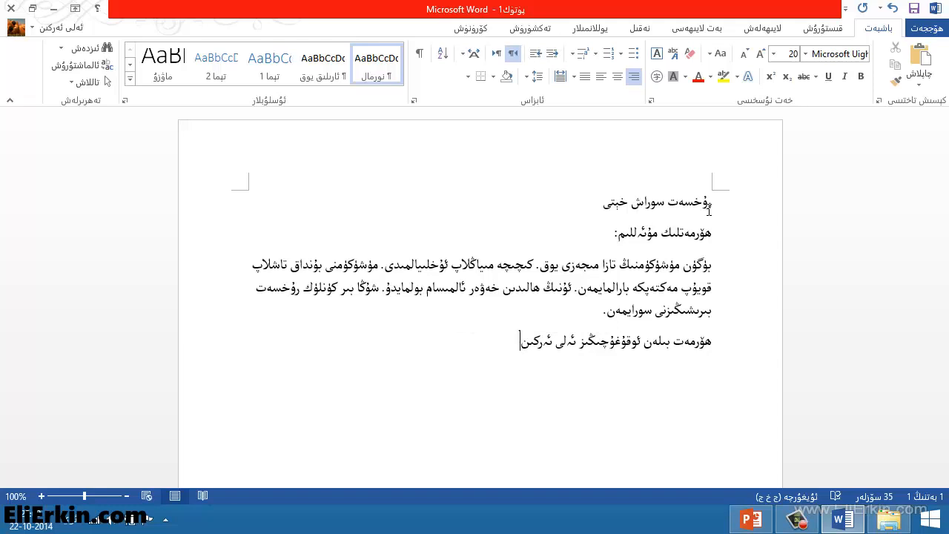
{"action": "key", "text": "Return"}
{"action": "type", "text": "2014-يىلى 10- ئاينىڭ"}
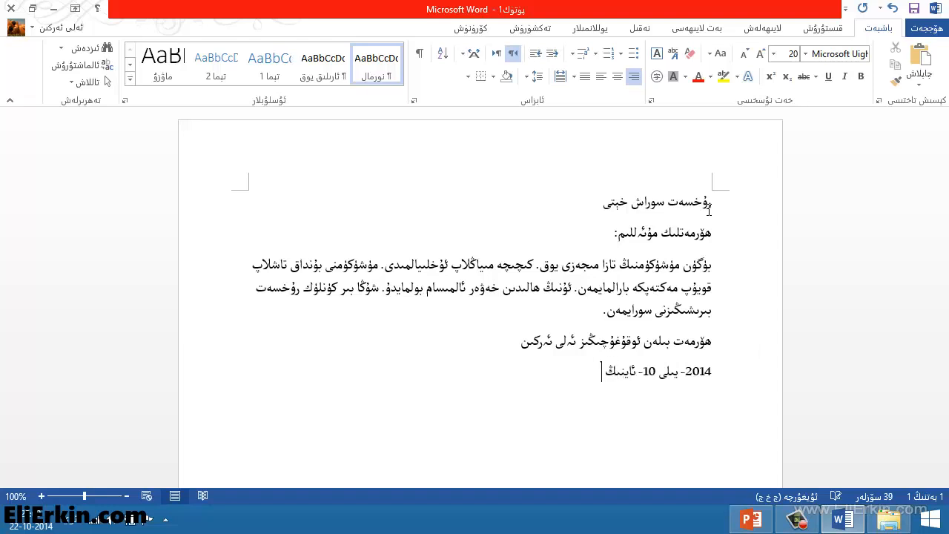
{"action": "type", "text": " 22- كۈنى"}
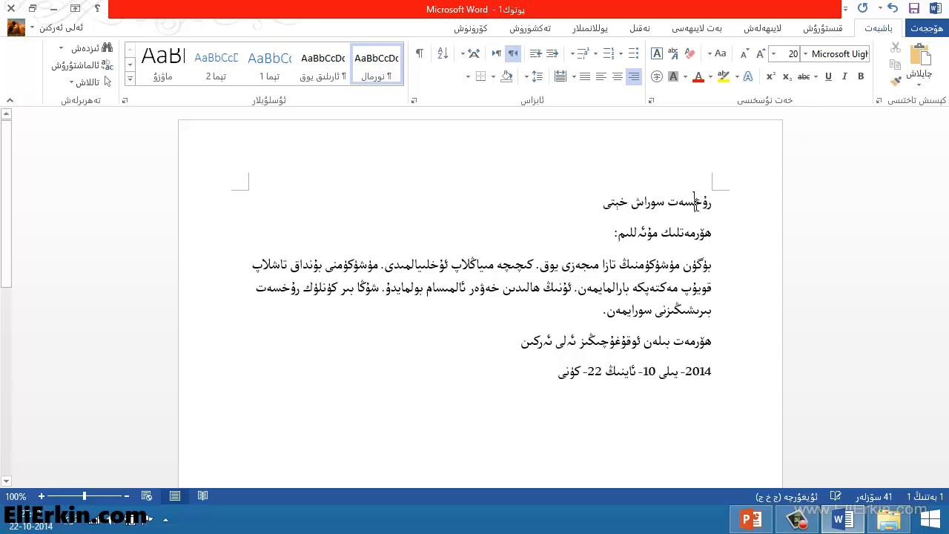
Select the whole title line and apply the ALKATIP Tor Tom font to it.
{"action": "left_click", "coordinate": [696, 205]}
{"action": "double_click", "coordinate": [685, 203]}
{"action": "left_click", "coordinate": [657, 207]}
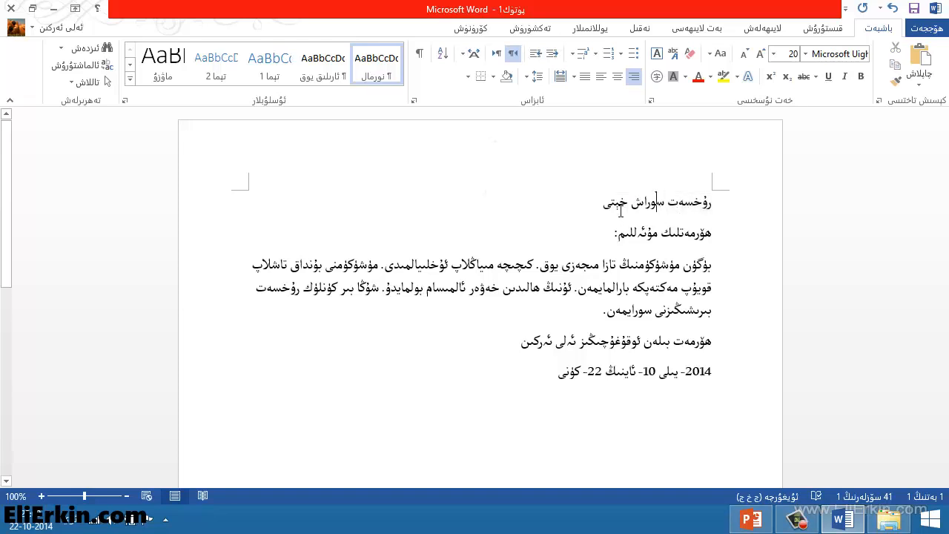
{"action": "left_click_drag", "start_coordinate": [603, 207], "coordinate": [713, 207]}
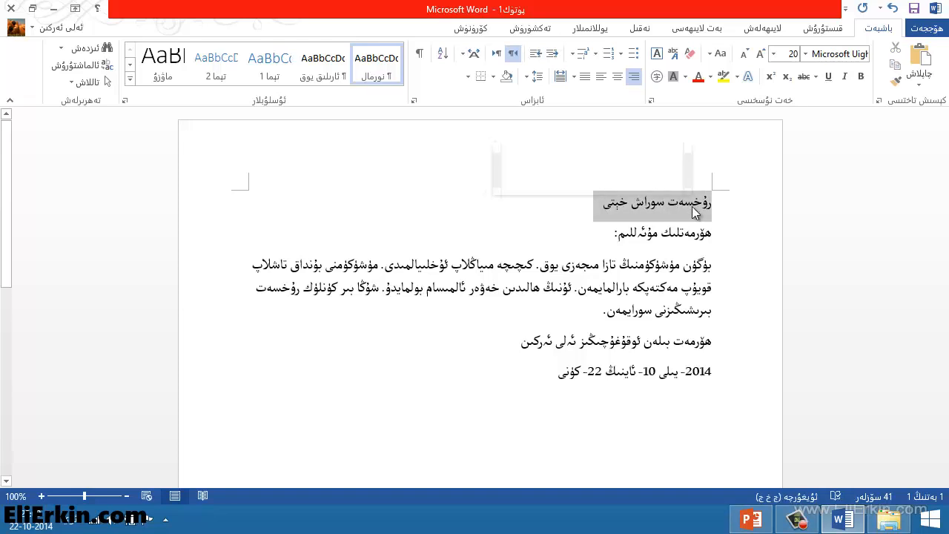
{"action": "left_click", "coordinate": [804, 54]}
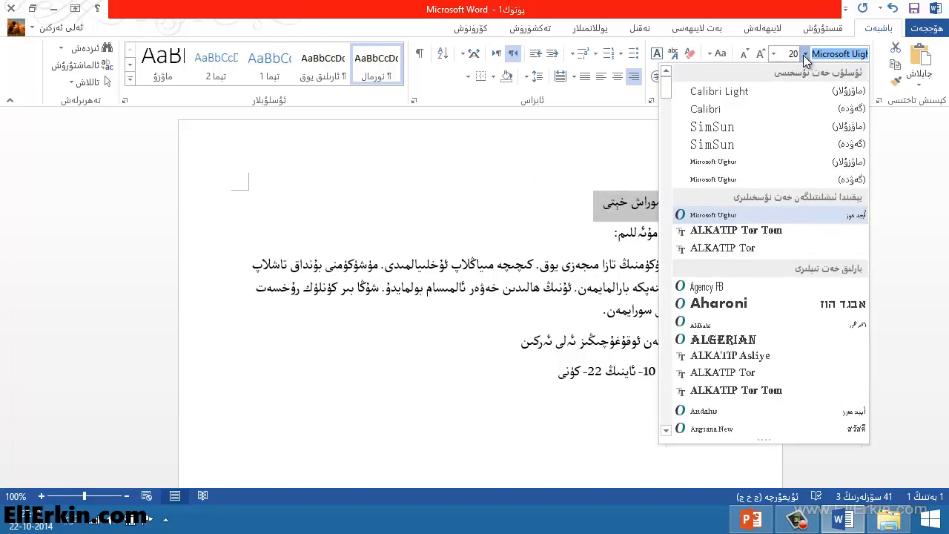
{"action": "left_click", "coordinate": [761, 229]}
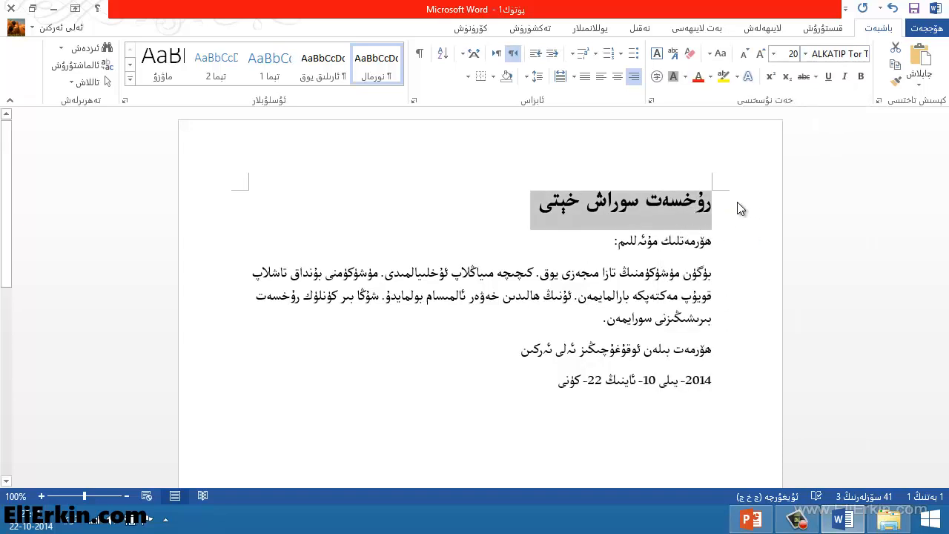
{"action": "left_click", "coordinate": [660, 241]}
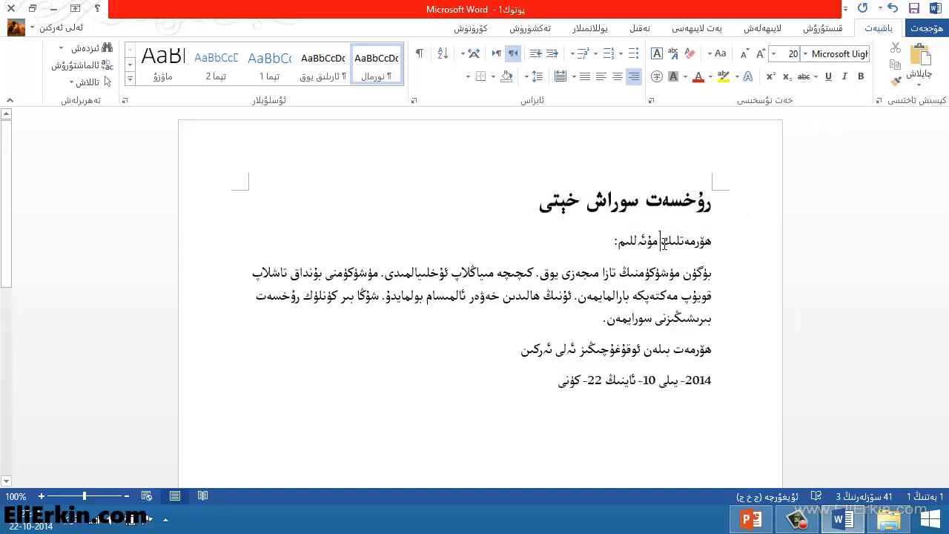
Apply the ALKATIP Tor font to the greeting, body, signature and date lines.
{"action": "left_click", "coordinate": [711, 241]}
{"action": "left_click_drag", "start_coordinate": [710, 241], "coordinate": [546, 382]}
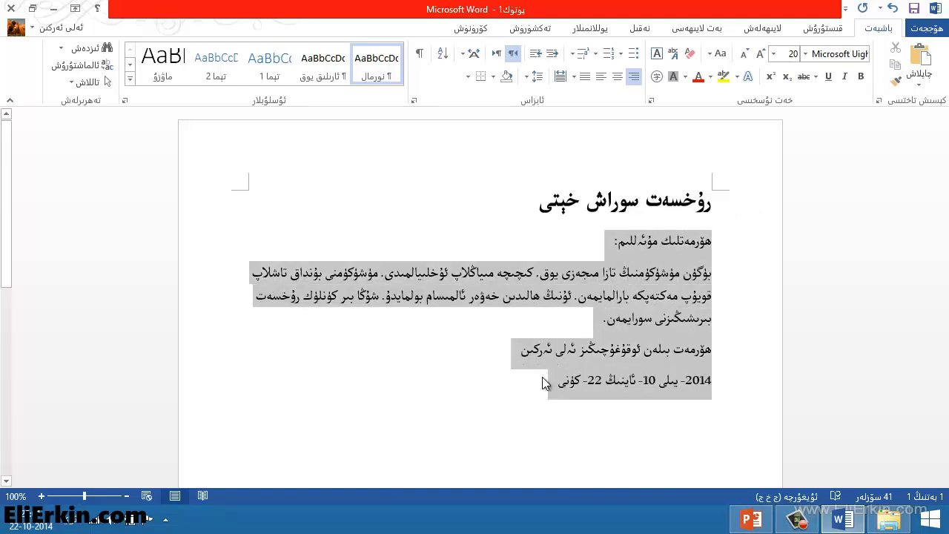
{"action": "left_click", "coordinate": [805, 54]}
{"action": "left_click", "coordinate": [744, 249]}
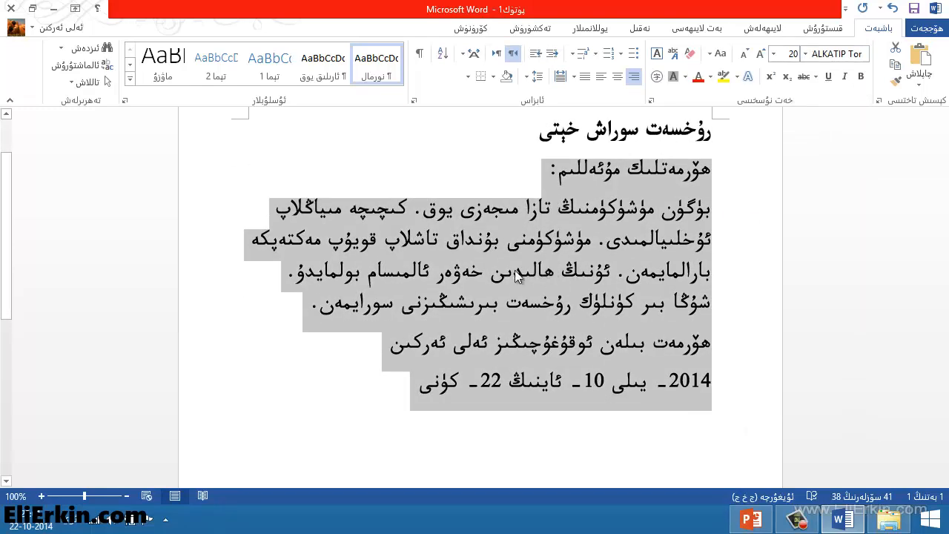
{"action": "left_click", "coordinate": [507, 276]}
{"action": "scroll", "coordinate": [632, 273], "scroll_direction": "up", "scroll_amount": 1}
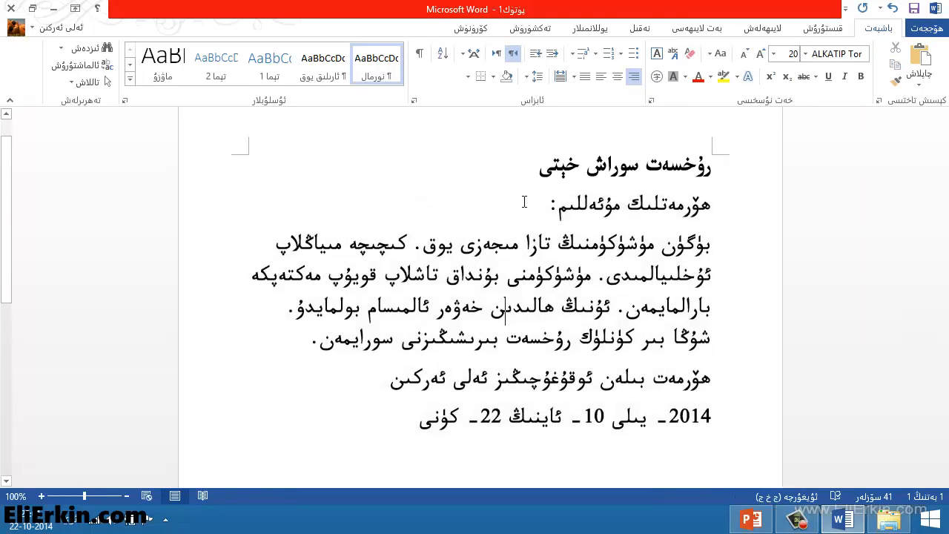
{"action": "scroll", "coordinate": [565, 241], "scroll_direction": "up", "scroll_amount": 1}
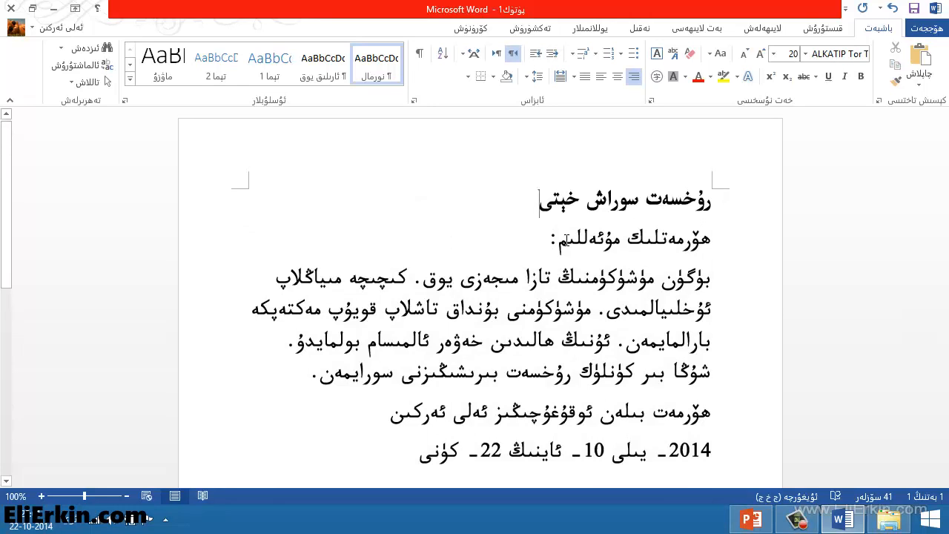
Insert empty lines after the title, after the body paragraph, and after the signature line.
{"action": "key", "text": "Return"}
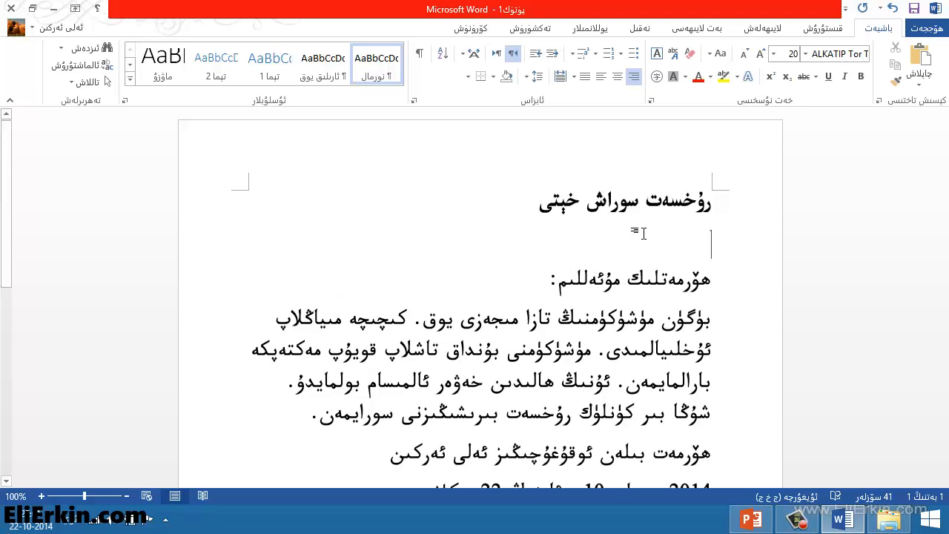
{"action": "scroll", "coordinate": [637, 298], "scroll_direction": "down", "scroll_amount": 3}
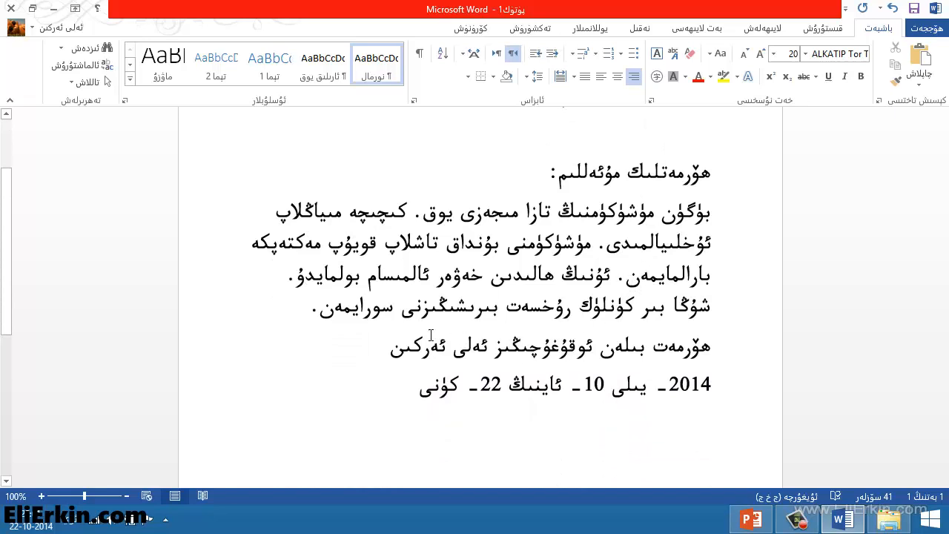
{"action": "key", "text": "Return"}
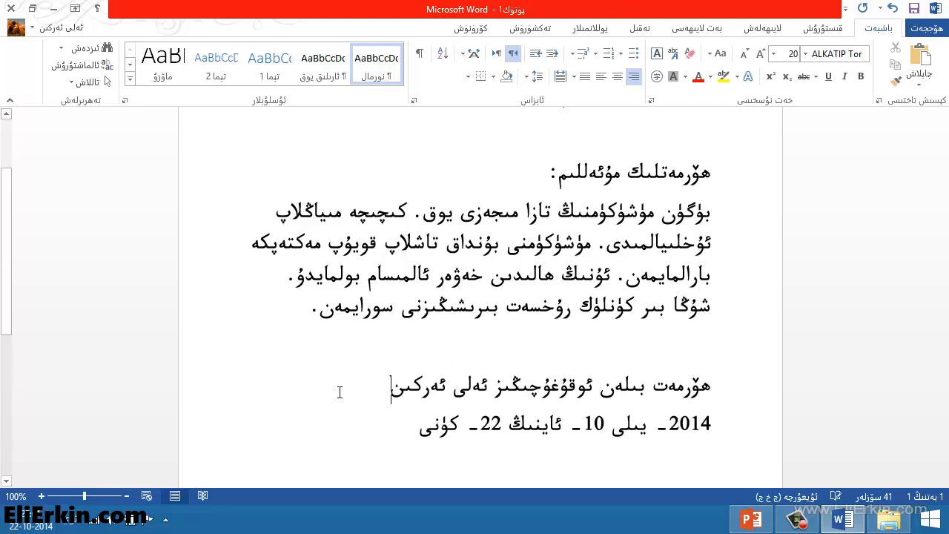
{"action": "key", "text": "Return"}
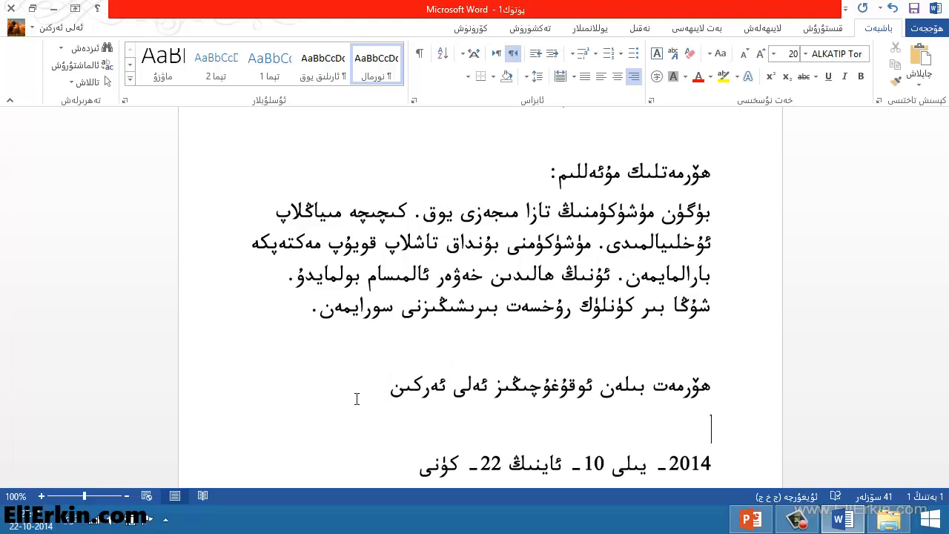
{"action": "scroll", "coordinate": [704, 188], "scroll_direction": "up", "scroll_amount": 3}
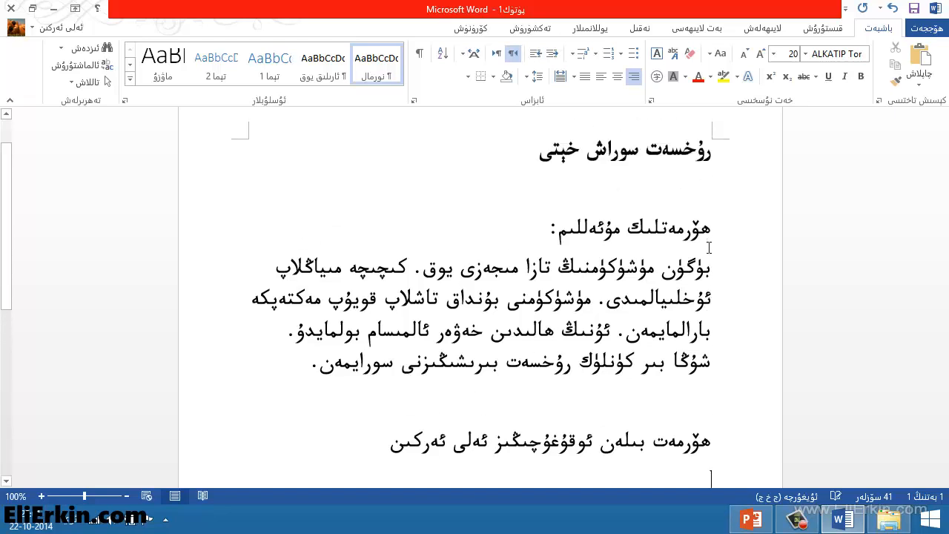
{"action": "scroll", "coordinate": [708, 244], "scroll_direction": "down", "scroll_amount": 6}
{"action": "scroll", "coordinate": [707, 249], "scroll_direction": "up", "scroll_amount": 4}
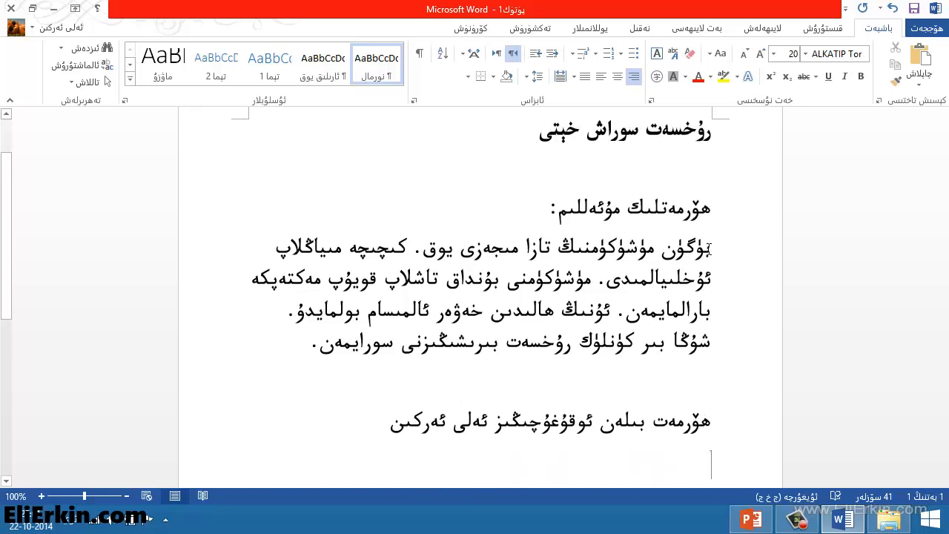
{"action": "scroll", "coordinate": [708, 249], "scroll_direction": "down", "scroll_amount": 3}
{"action": "scroll", "coordinate": [708, 250], "scroll_direction": "up", "scroll_amount": 3}
Change the greeting, body, signature and date lines to font size 16.
{"action": "scroll", "coordinate": [488, 327], "scroll_direction": "down", "scroll_amount": 1}
{"action": "mouse_move", "coordinate": [713, 175]}
{"action": "left_mouse_down"}
{"action": "mouse_move", "coordinate": [463, 363]}
{"action": "mouse_move", "coordinate": [388, 435]}
{"action": "mouse_move", "coordinate": [409, 464]}
{"action": "left_mouse_up"}
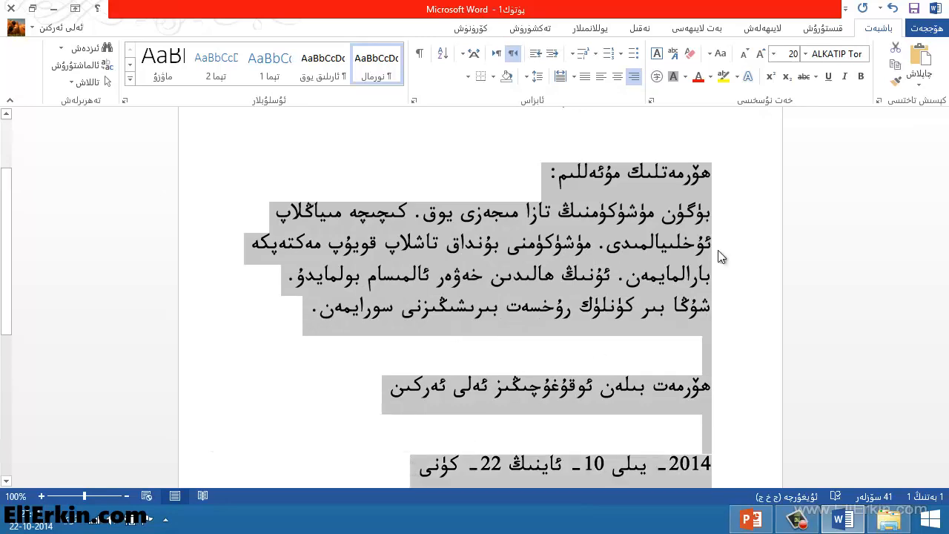
{"action": "left_click", "coordinate": [773, 54]}
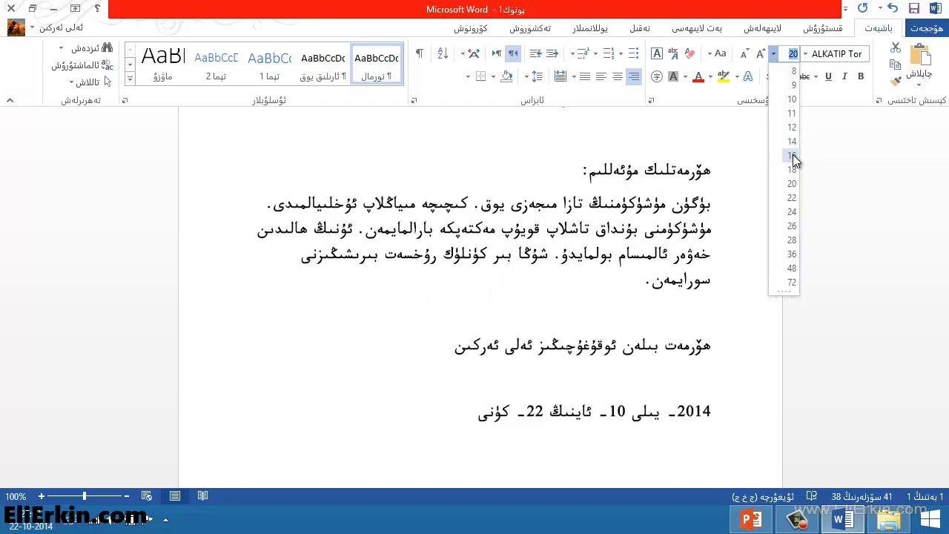
{"action": "left_click", "coordinate": [793, 155]}
{"action": "left_click", "coordinate": [699, 186]}
Check that the title still keeps its larger font size.
{"action": "scroll", "coordinate": [700, 189], "scroll_direction": "up", "scroll_amount": 4}
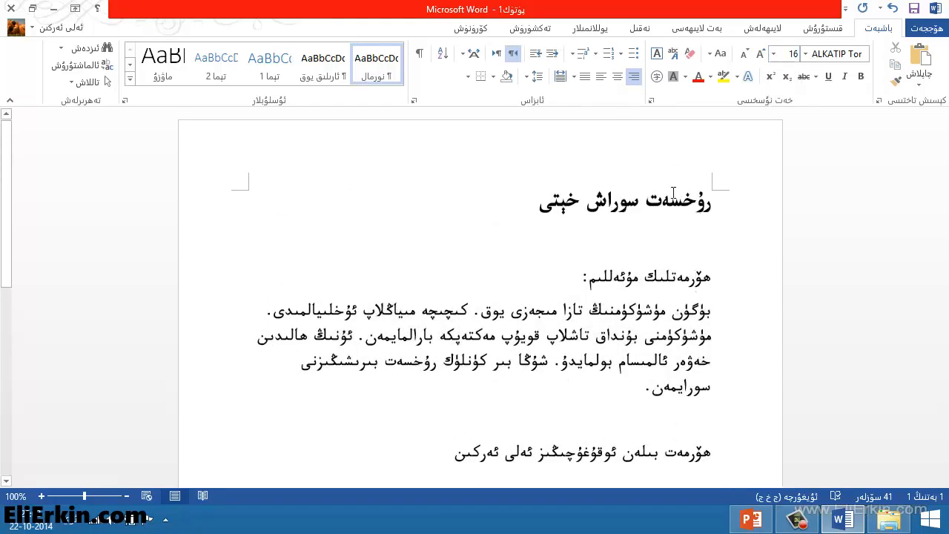
{"action": "left_click", "coordinate": [663, 198]}
{"action": "scroll", "coordinate": [612, 212], "scroll_direction": "down", "scroll_amount": 4}
{"action": "scroll", "coordinate": [612, 212], "scroll_direction": "down", "scroll_amount": 1}
{"action": "scroll", "coordinate": [612, 212], "scroll_direction": "up", "scroll_amount": 3}
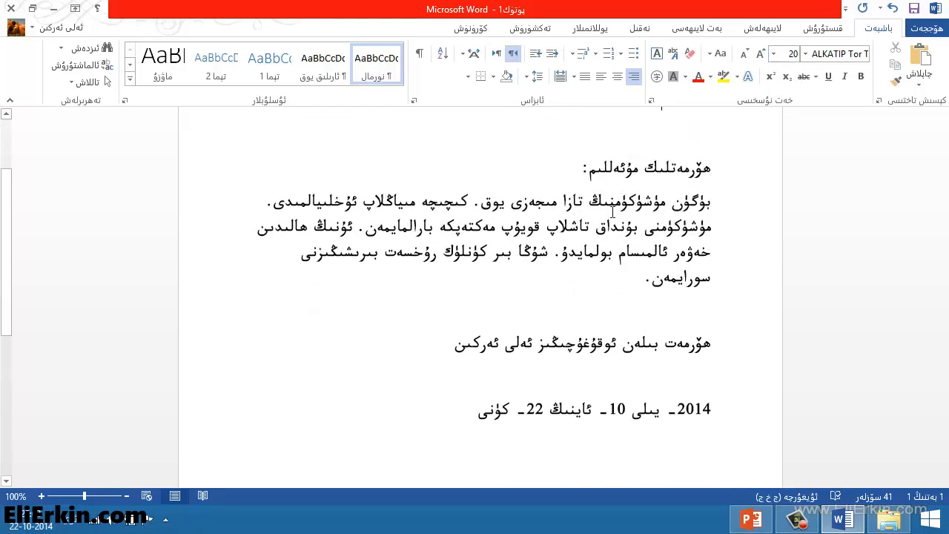